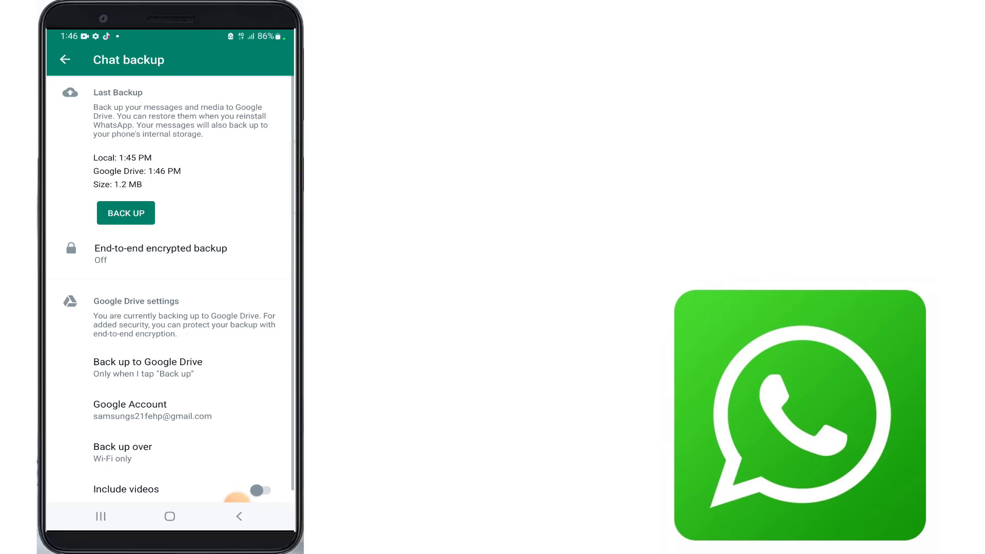
- Remove WhatsApp through its App info page in Settings, confirming the uninstall with OK
{"action": "left_click", "coordinate": [160, 252]}
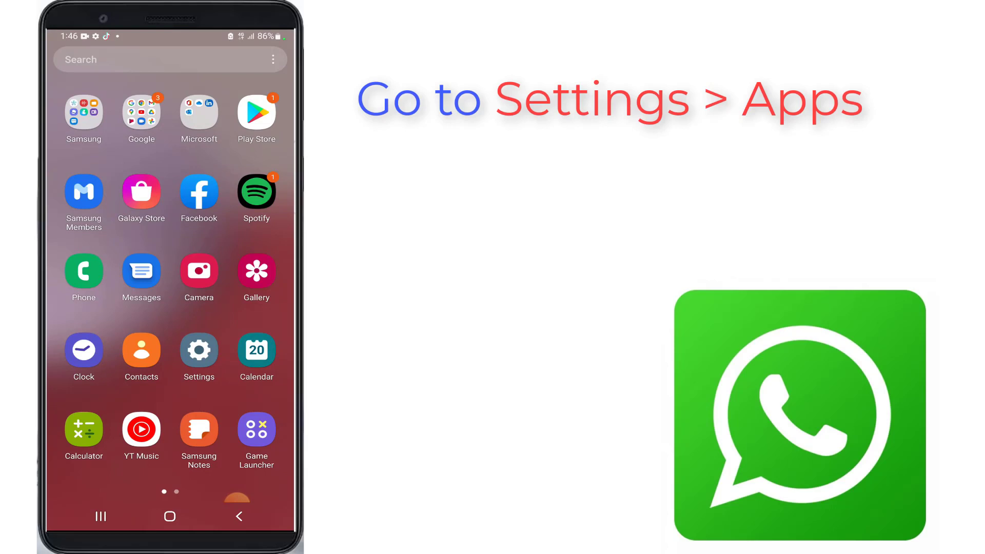
{"action": "left_click", "coordinate": [199, 350]}
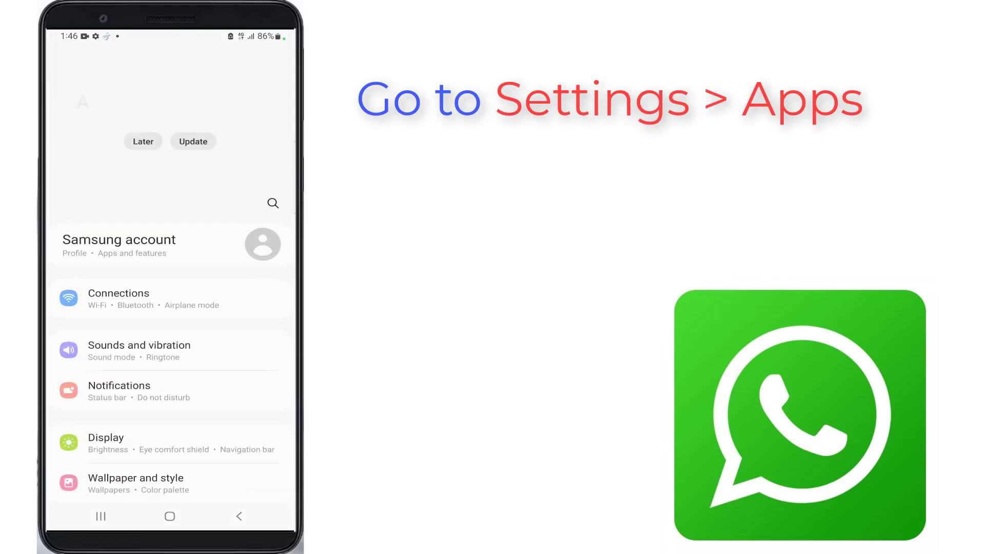
{"action": "scroll", "coordinate": [169, 307], "scroll_direction": "down", "scroll_amount": 5}
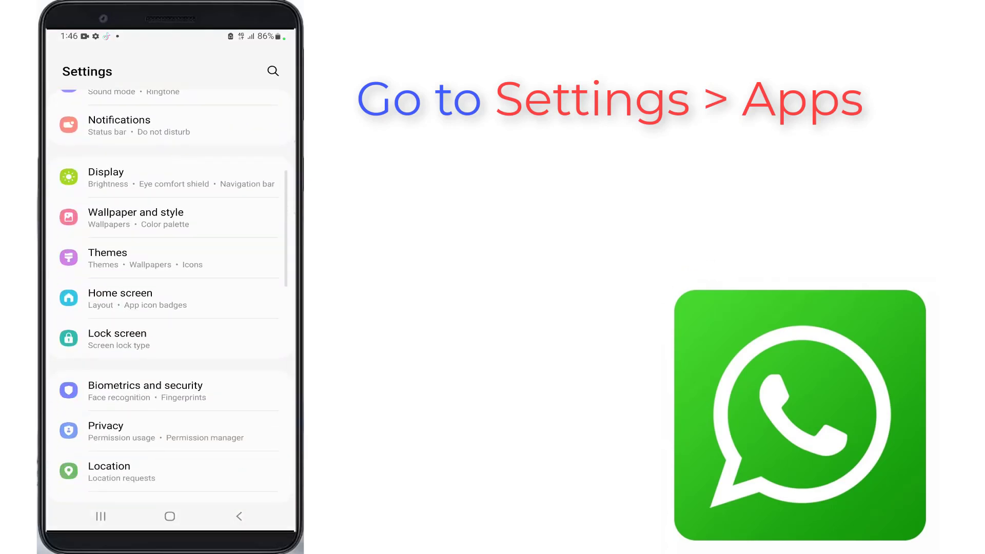
{"action": "scroll", "coordinate": [170, 308], "scroll_direction": "down", "scroll_amount": 3}
{"action": "scroll", "coordinate": [169, 308], "scroll_direction": "down", "scroll_amount": 3}
{"action": "scroll", "coordinate": [170, 308], "scroll_direction": "down", "scroll_amount": 3}
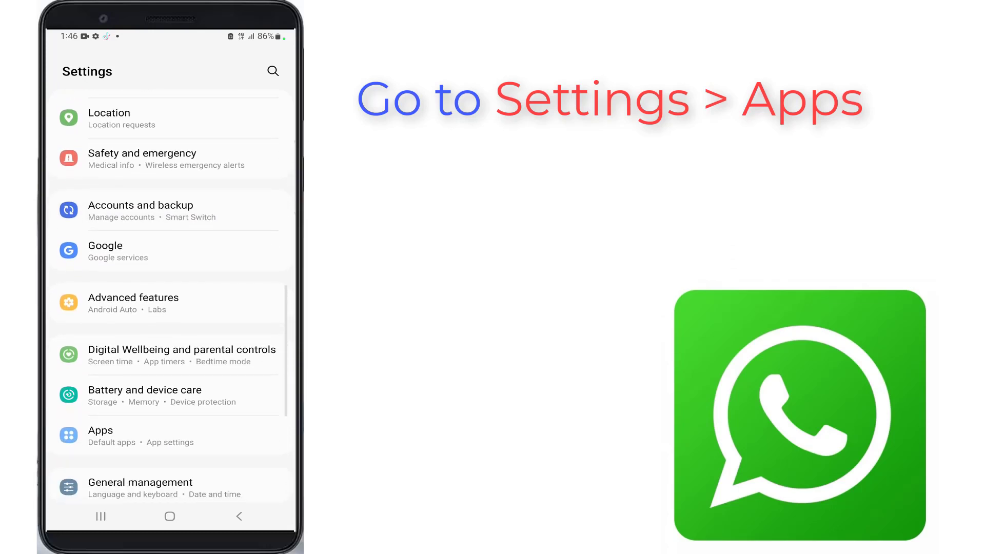
{"action": "scroll", "coordinate": [169, 308], "scroll_direction": "down", "scroll_amount": 3}
{"action": "left_click", "coordinate": [170, 328]}
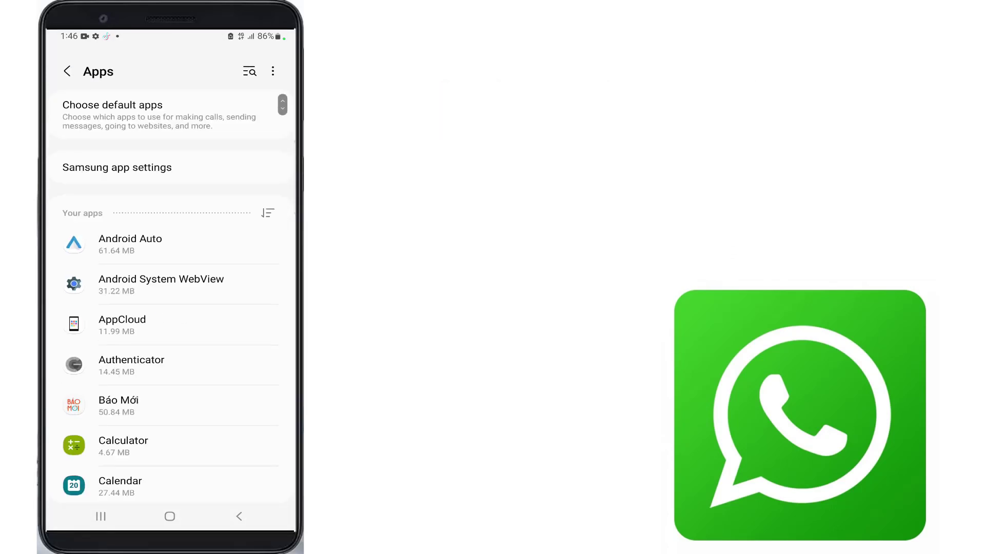
{"action": "scroll", "coordinate": [169, 308], "scroll_direction": "down", "scroll_amount": 2}
{"action": "scroll", "coordinate": [169, 308], "scroll_direction": "down", "scroll_amount": 5}
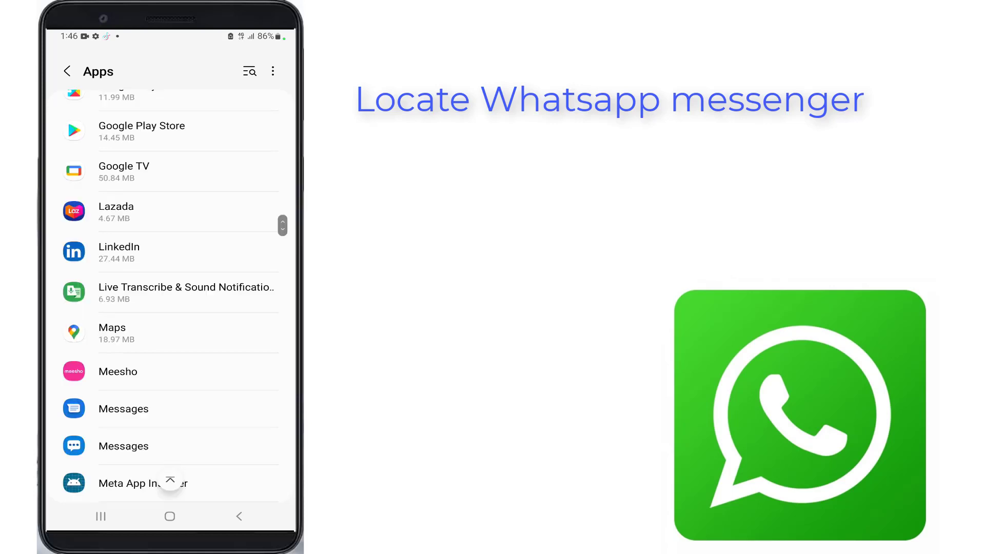
{"action": "scroll", "coordinate": [169, 309], "scroll_direction": "down", "scroll_amount": 5}
{"action": "scroll", "coordinate": [170, 308], "scroll_direction": "down", "scroll_amount": 5}
{"action": "scroll", "coordinate": [169, 307], "scroll_direction": "down", "scroll_amount": 3}
{"action": "scroll", "coordinate": [169, 307], "scroll_direction": "down", "scroll_amount": 5}
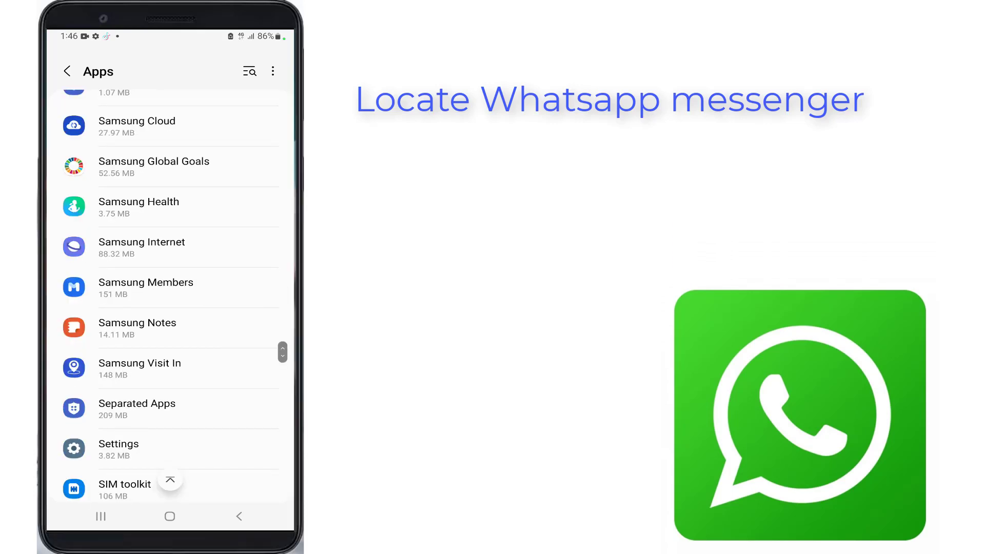
{"action": "scroll", "coordinate": [169, 308], "scroll_direction": "down", "scroll_amount": 5}
{"action": "scroll", "coordinate": [169, 307], "scroll_direction": "down", "scroll_amount": 5}
{"action": "scroll", "coordinate": [169, 309], "scroll_direction": "down", "scroll_amount": 3}
{"action": "scroll", "coordinate": [170, 308], "scroll_direction": "up", "scroll_amount": 1}
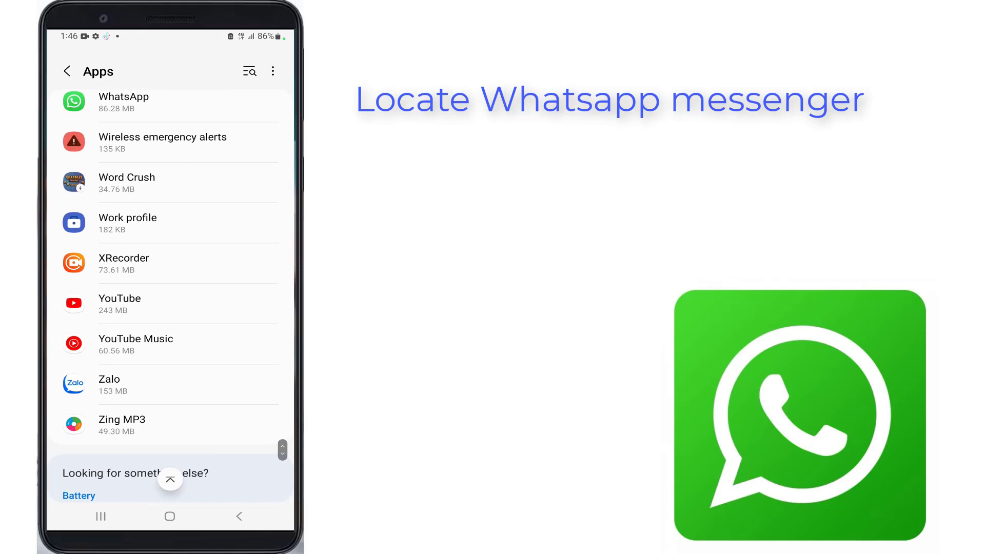
{"action": "scroll", "coordinate": [170, 308], "scroll_direction": "up", "scroll_amount": 2}
{"action": "scroll", "coordinate": [169, 308], "scroll_direction": "up", "scroll_amount": 2}
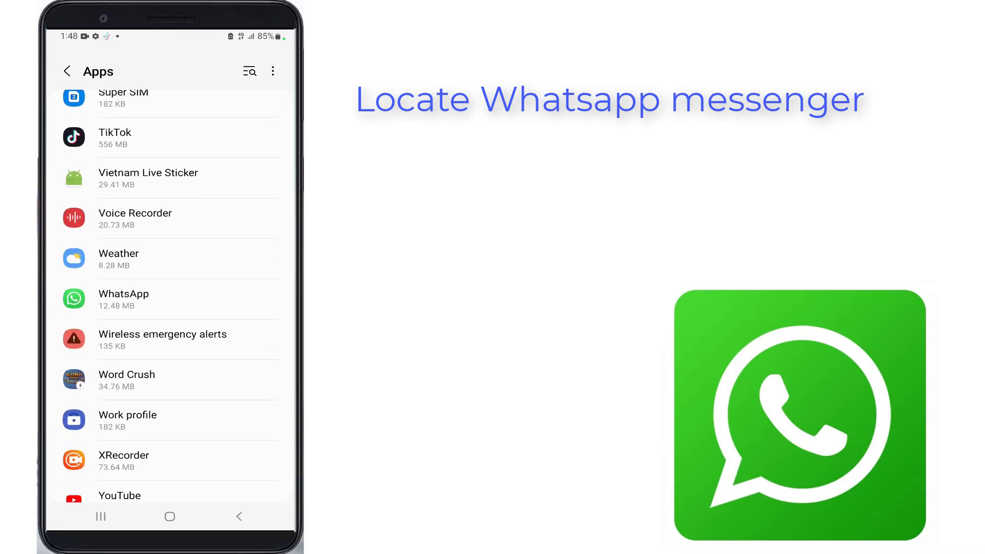
{"action": "left_click", "coordinate": [123, 299]}
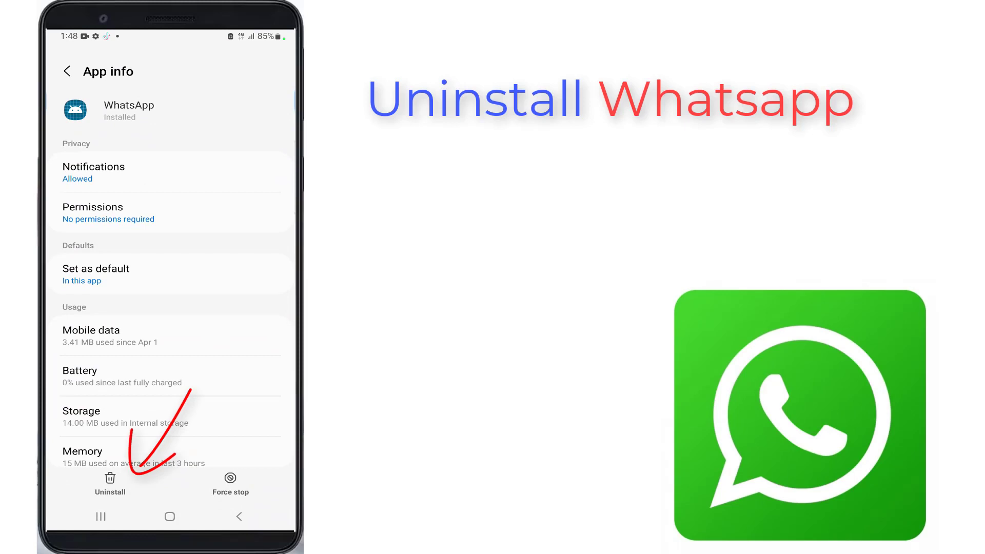
{"action": "left_click", "coordinate": [109, 483]}
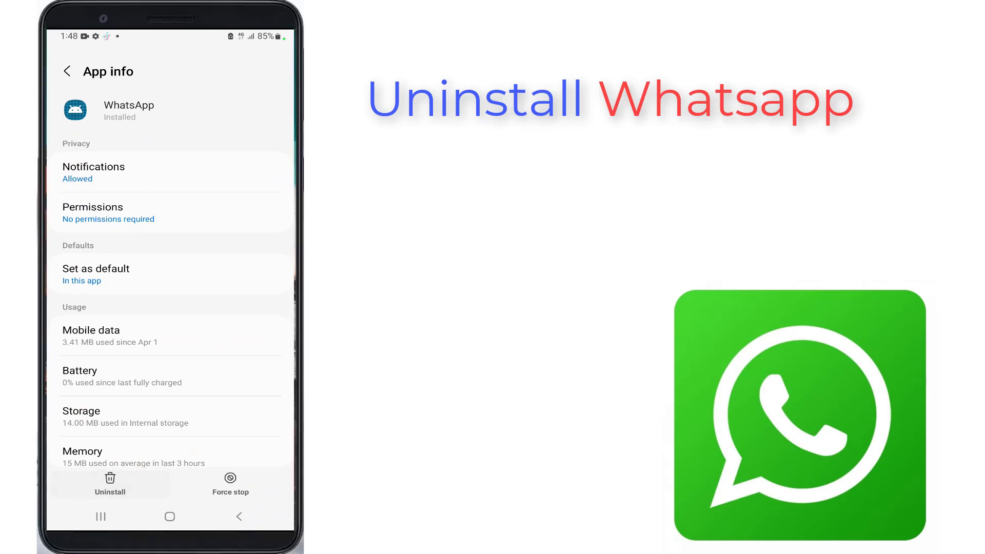
{"action": "left_click", "coordinate": [224, 468]}
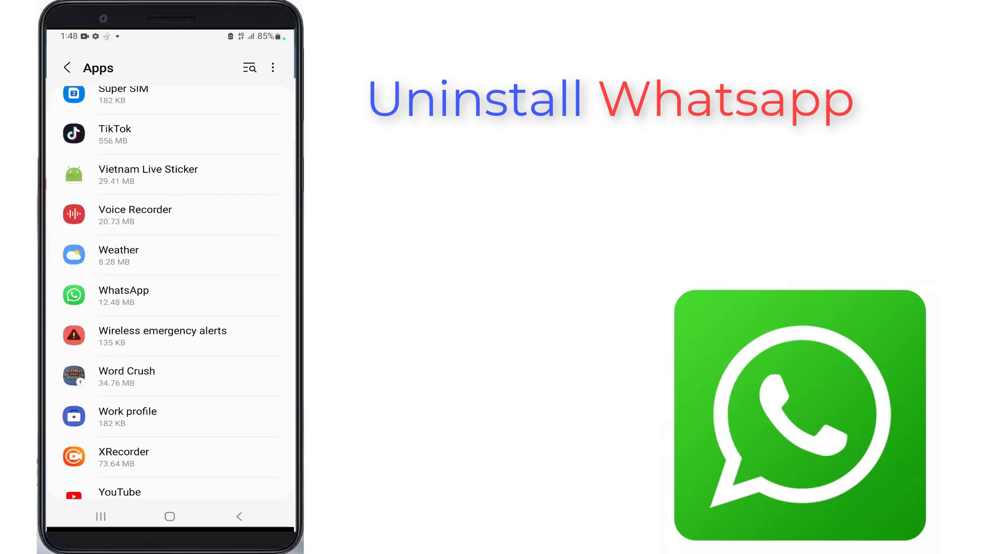
- Open Google Play Store from the app drawer and rerun the earlier 'whatsapp' search
{"action": "left_click", "coordinate": [100, 517]}
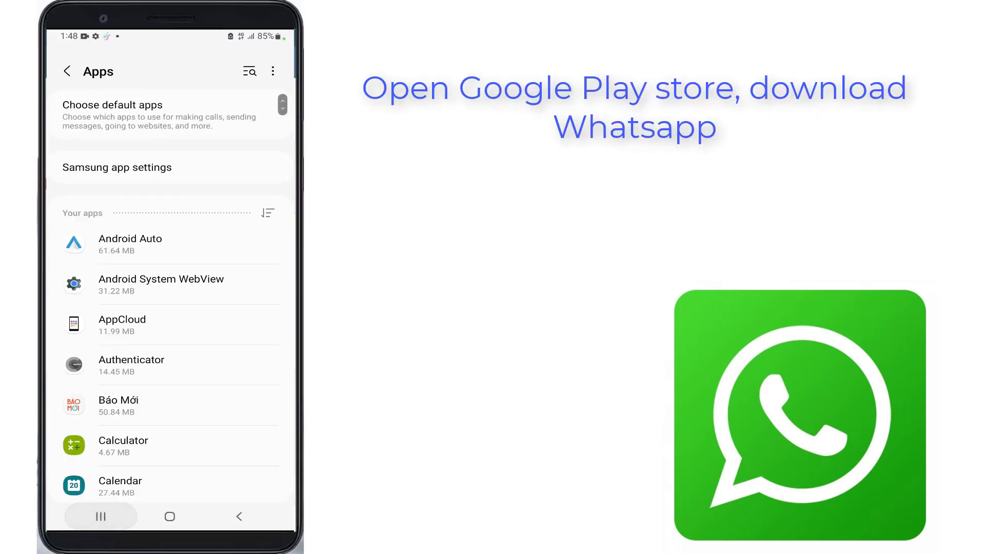
{"action": "left_click", "coordinate": [169, 423]}
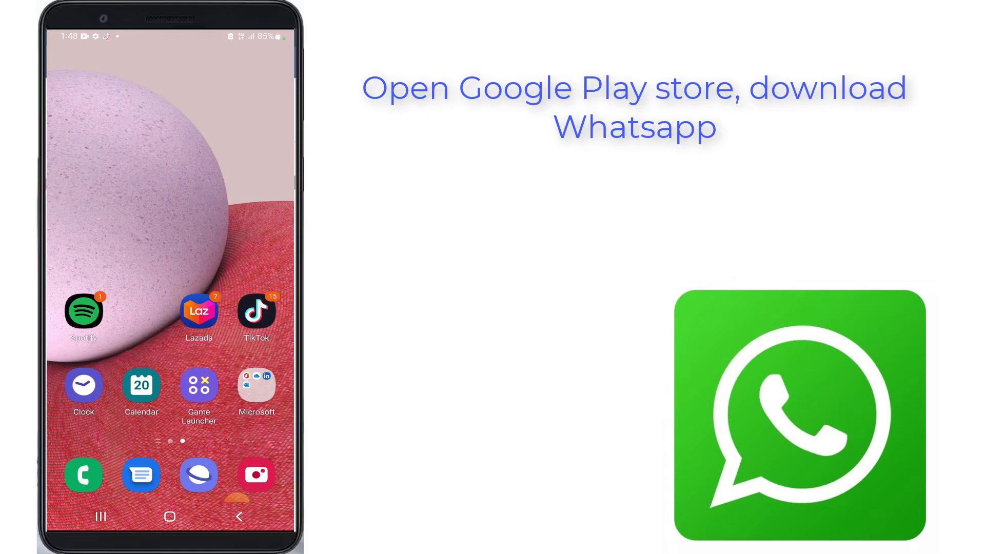
{"action": "left_click_drag", "start_coordinate": [169, 431], "coordinate": [169, 192]}
{"action": "left_click", "coordinate": [257, 113]}
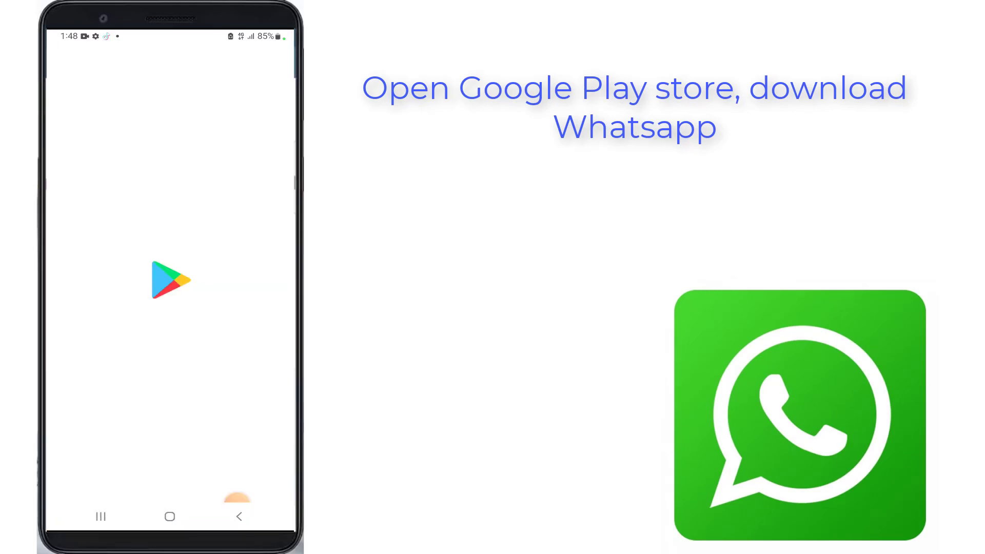
{"action": "left_click", "coordinate": [170, 59]}
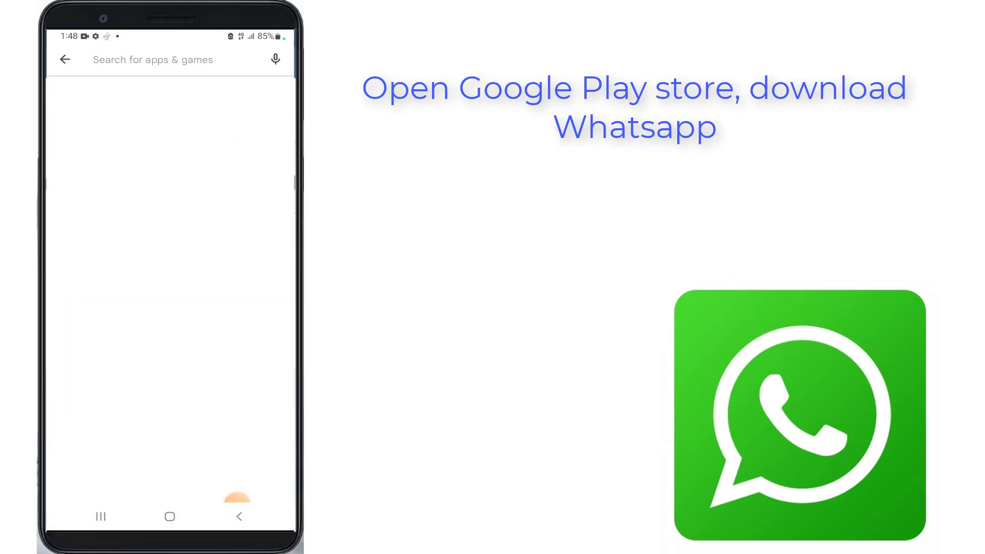
{"action": "left_click", "coordinate": [115, 93]}
{"action": "type", "text": "whatsapp"}
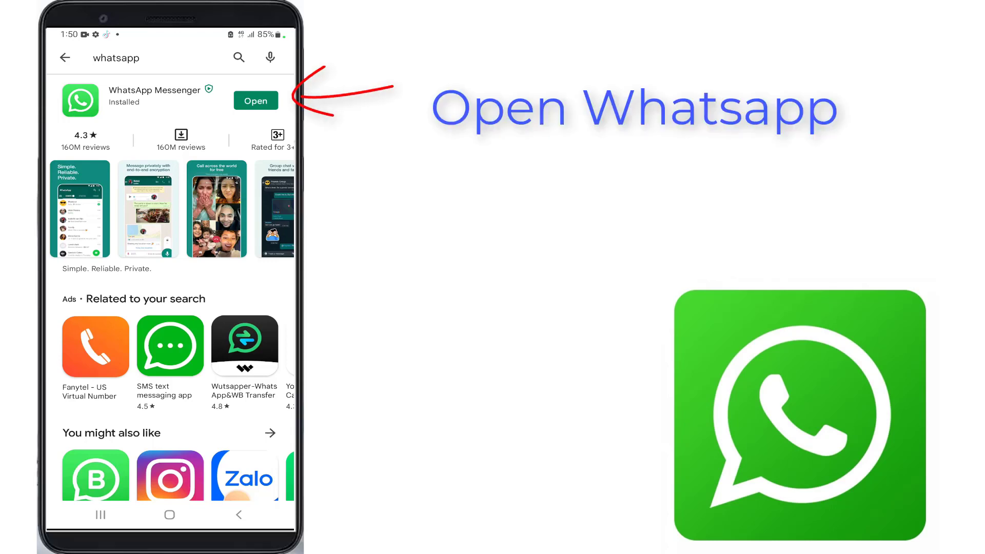
- Launch WhatsApp, accept the terms, verify the phone number, and allow contacts and media access
{"action": "left_click", "coordinate": [256, 101]}
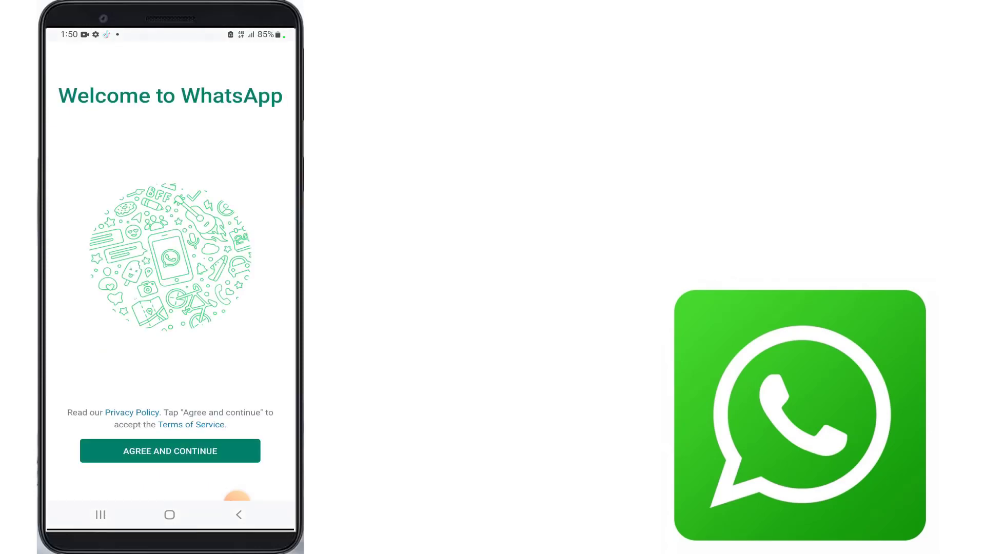
{"action": "left_click", "coordinate": [170, 451]}
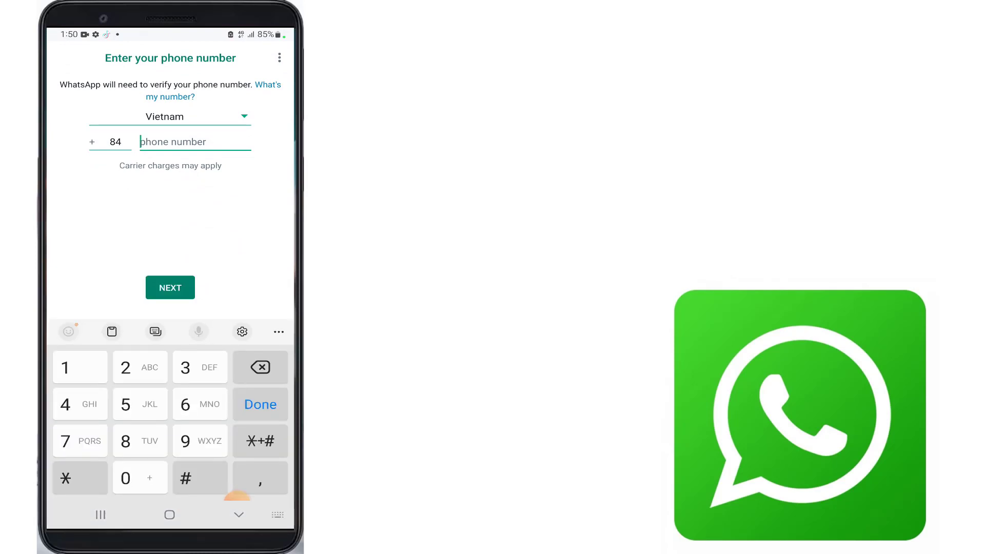
{"action": "left_click", "coordinate": [170, 287]}
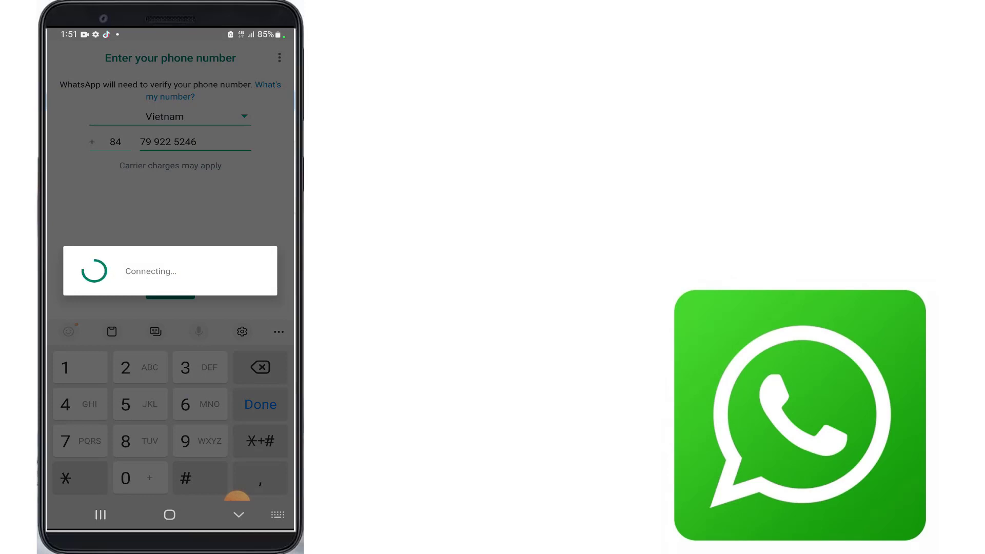
{"action": "left_click", "coordinate": [249, 310]}
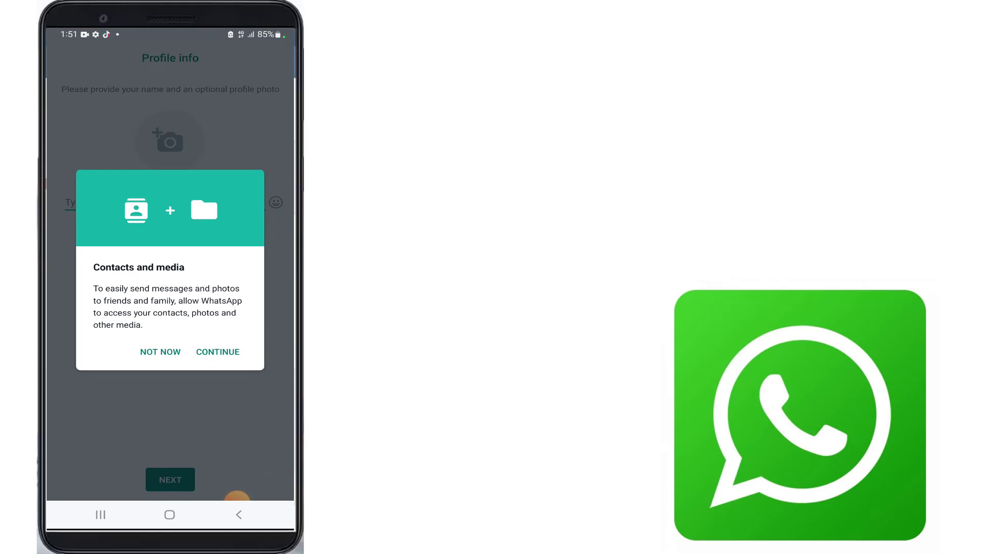
{"action": "left_click", "coordinate": [218, 351]}
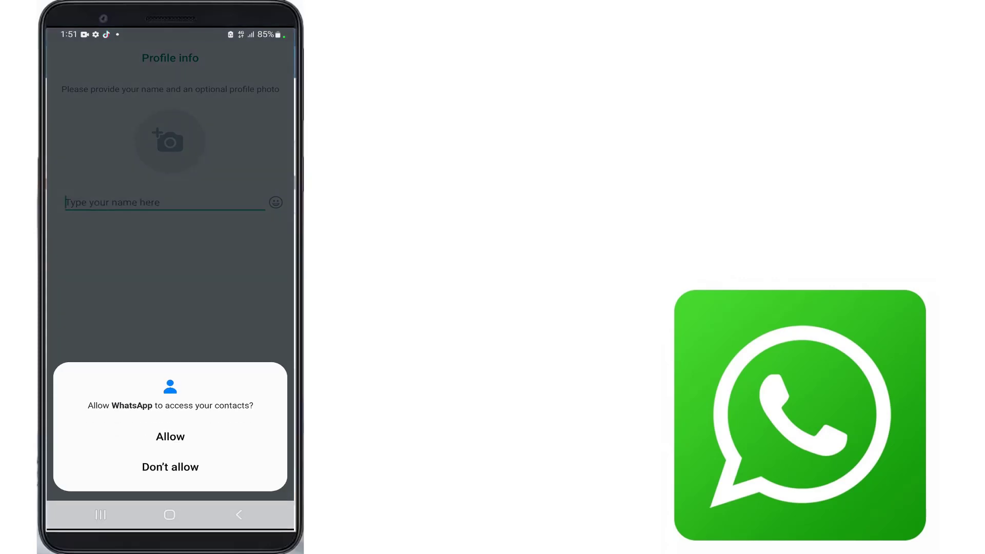
{"action": "left_click", "coordinate": [170, 437]}
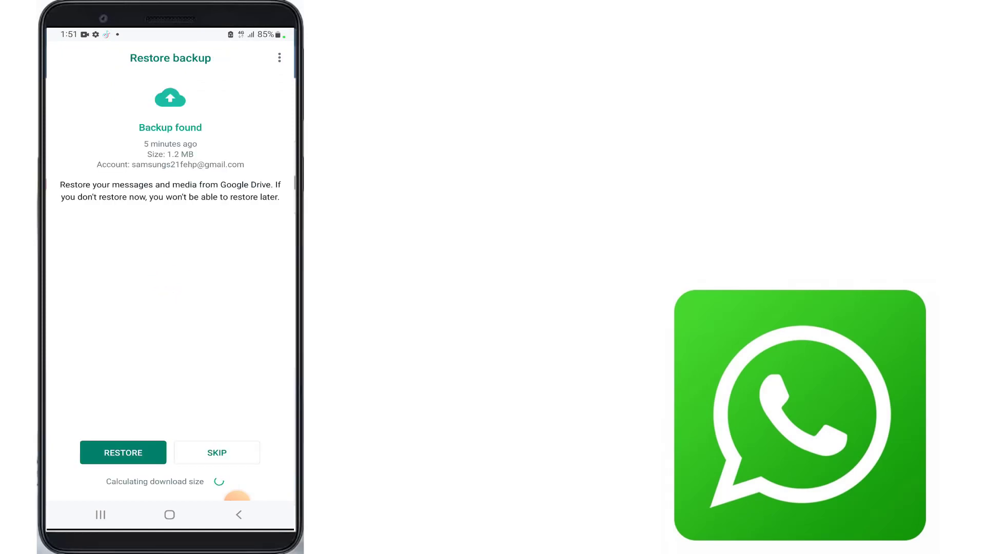
- Restore messages from the 1.2 MB Google Drive backup and finish the profile name setup
{"action": "left_click", "coordinate": [123, 452]}
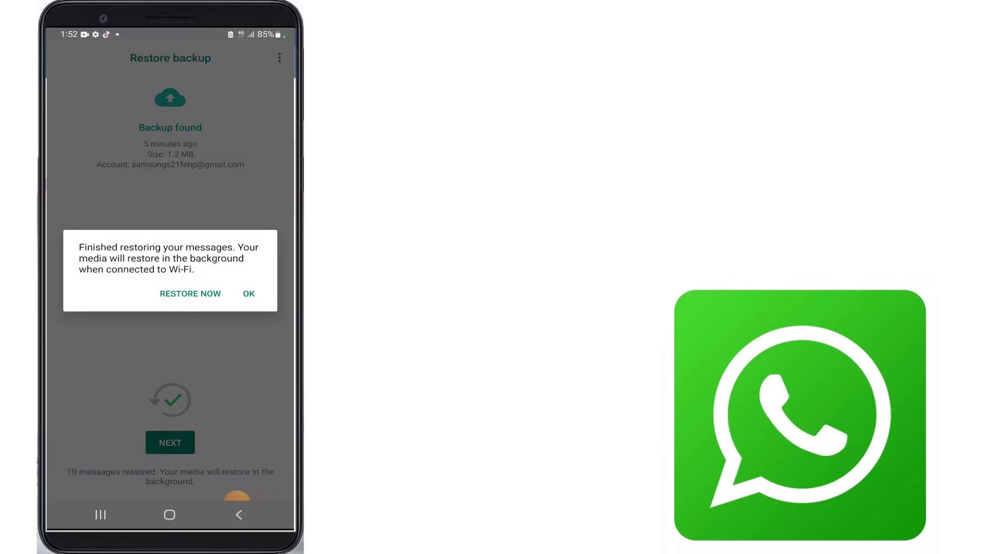
{"action": "left_click", "coordinate": [249, 294]}
{"action": "left_click", "coordinate": [171, 442]}
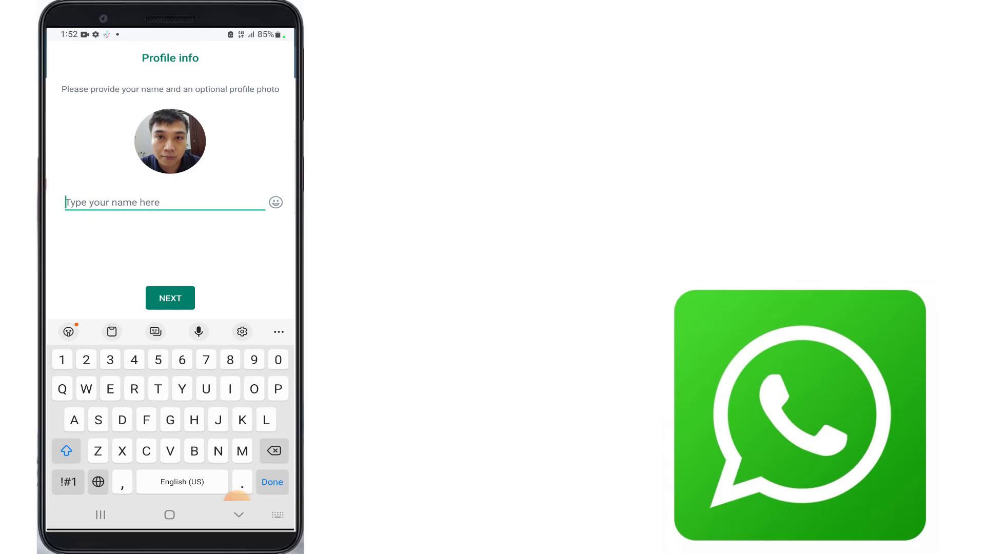
{"action": "type", "text": "N"}
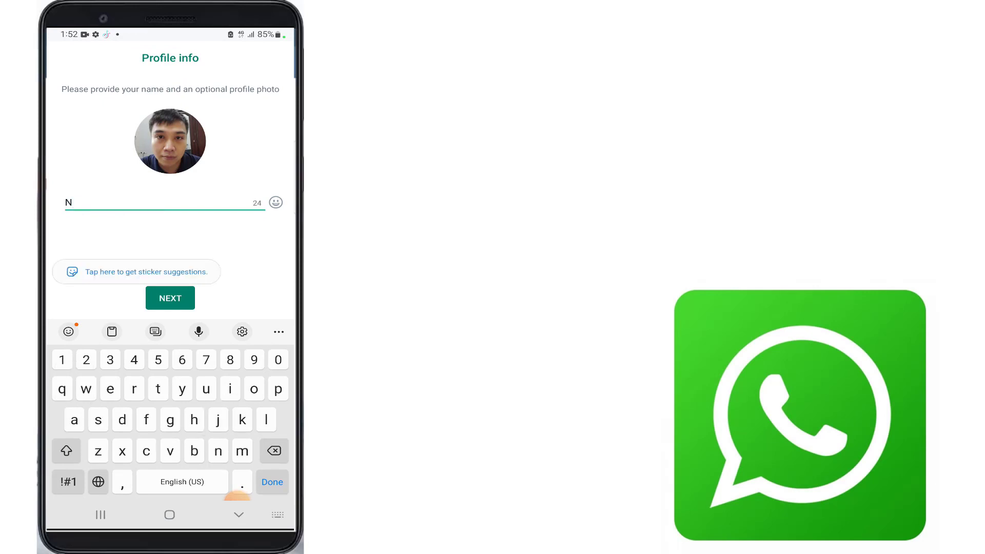
{"action": "type", "text": "am"}
{"action": "left_click", "coordinate": [170, 298]}
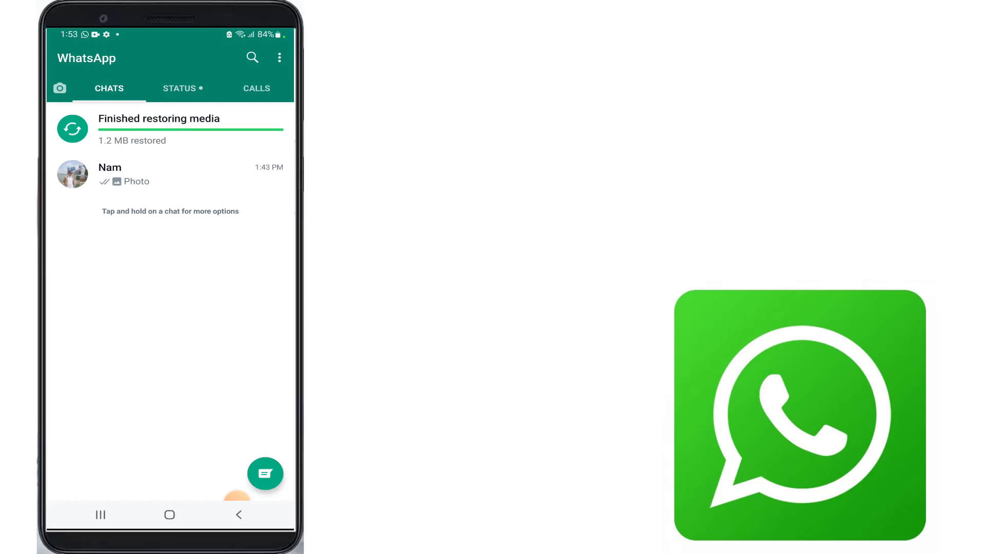
- Open the restored Nam chat showing Hello, How are you and the photo
{"action": "left_click", "coordinate": [169, 174]}
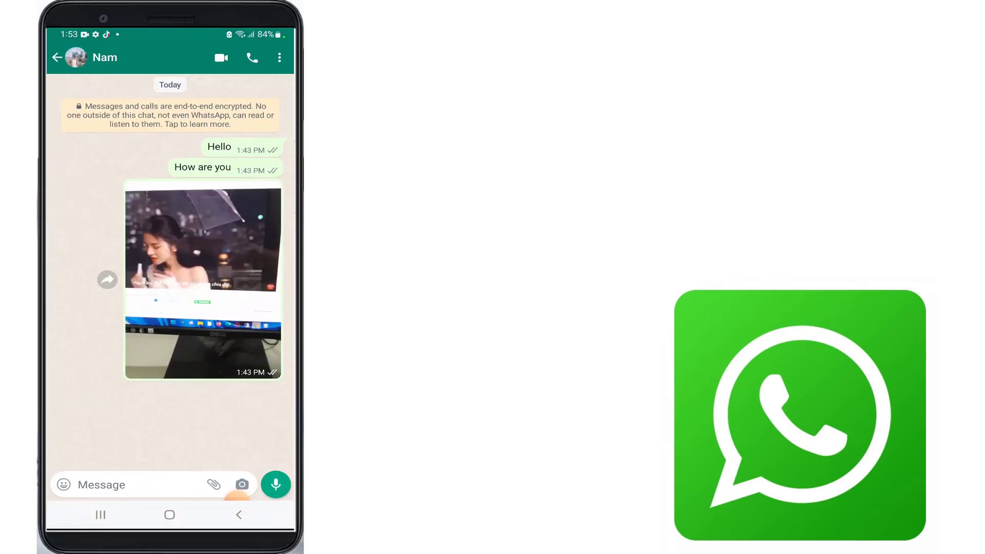